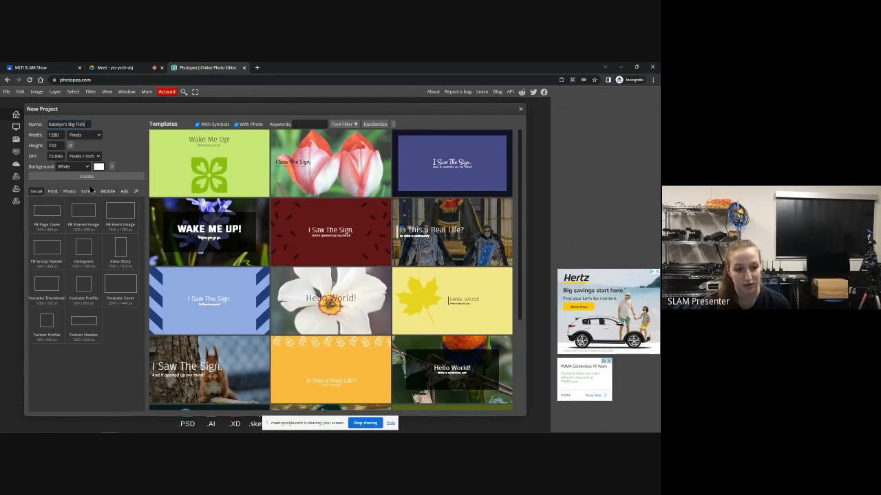
Step: Create the new project from the HD 1280 × 720 px screen preset with a white background
click(89, 192)
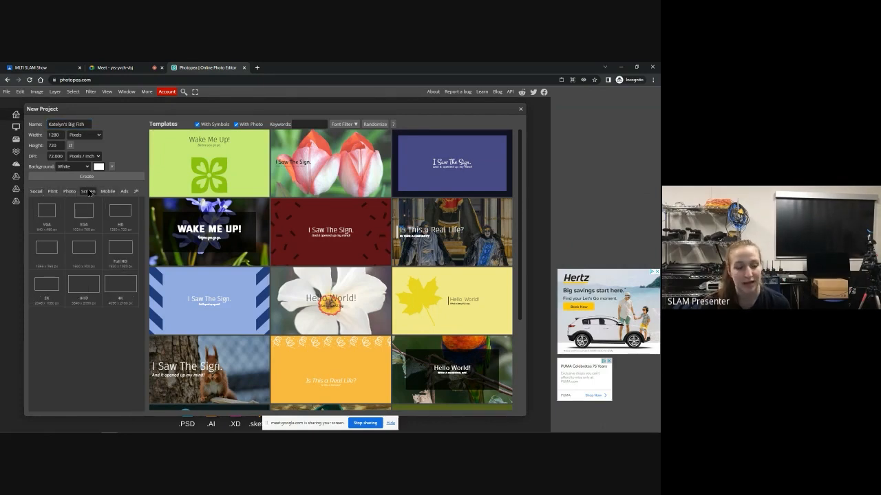
click(121, 221)
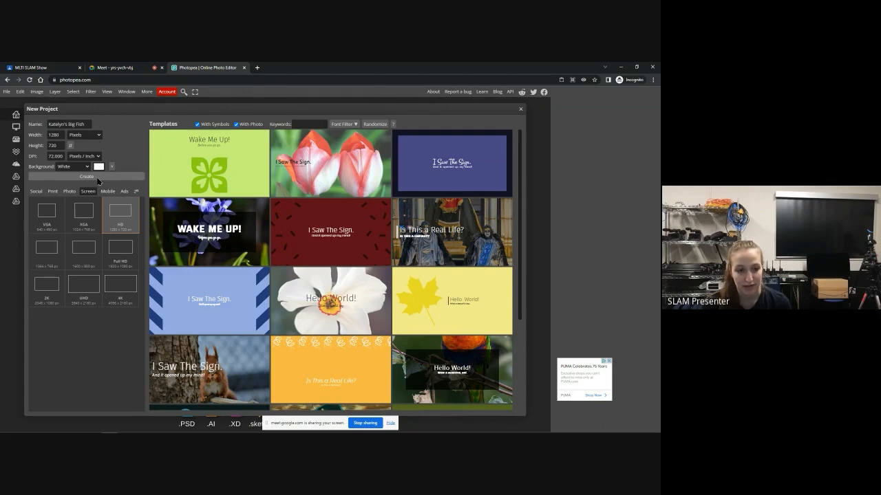
click(96, 176)
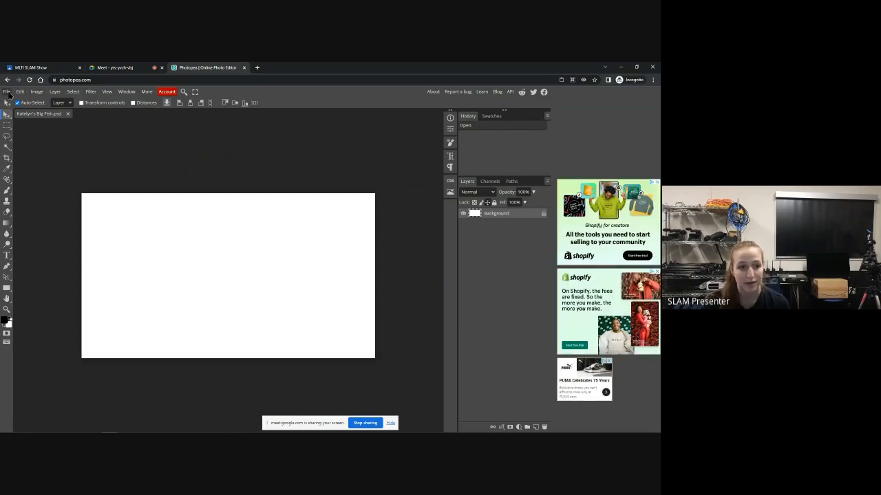
Step: Take a webcam picture with Camera 3, placing it into the current project, and leave the camera view
click(8, 92)
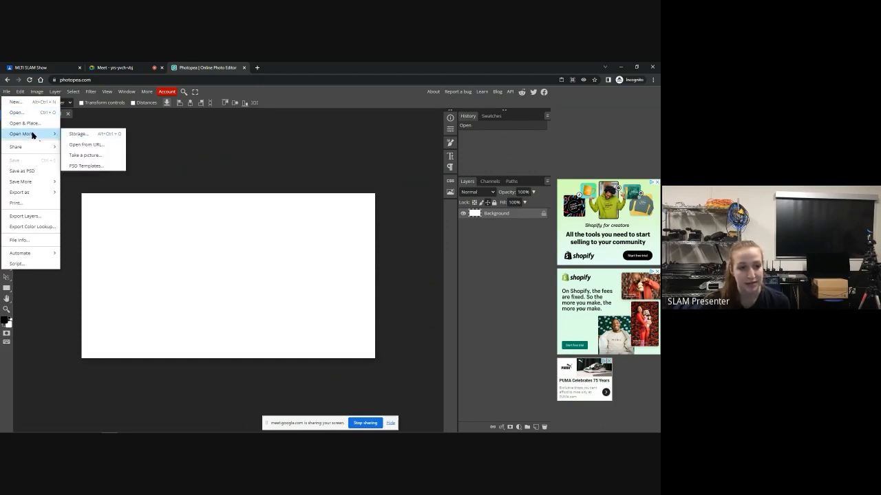
click(88, 156)
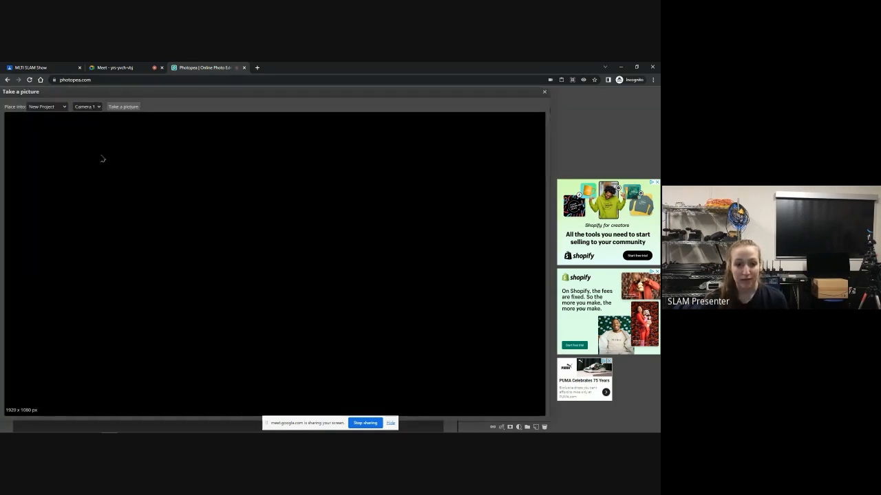
click(94, 107)
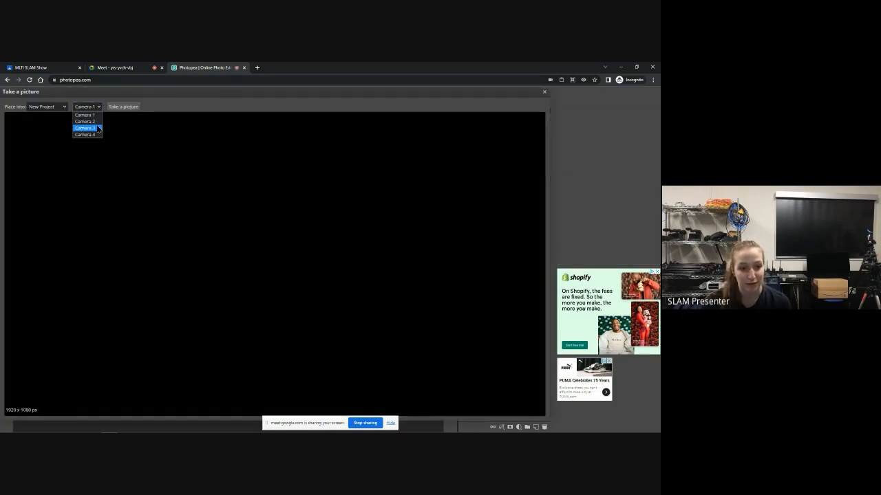
click(97, 129)
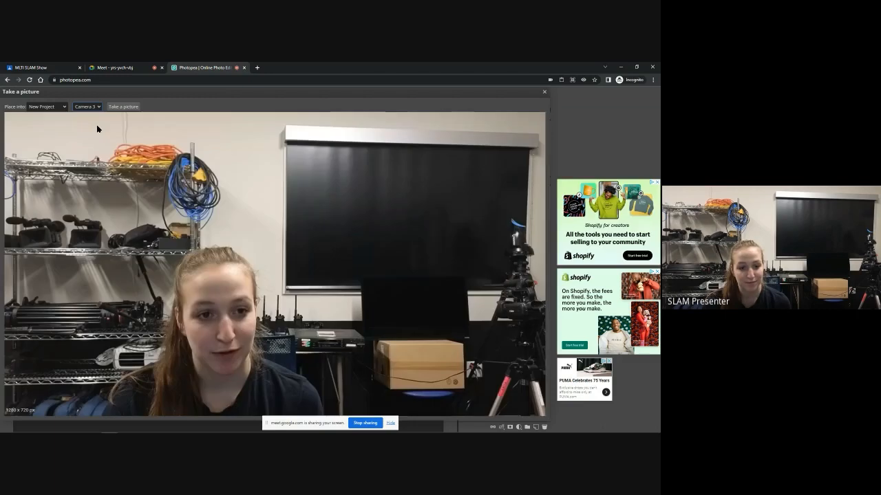
click(58, 108)
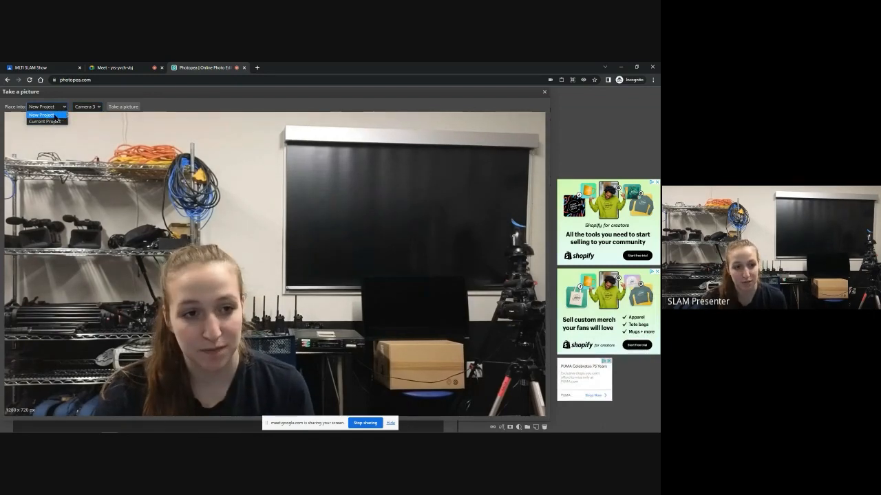
click(53, 122)
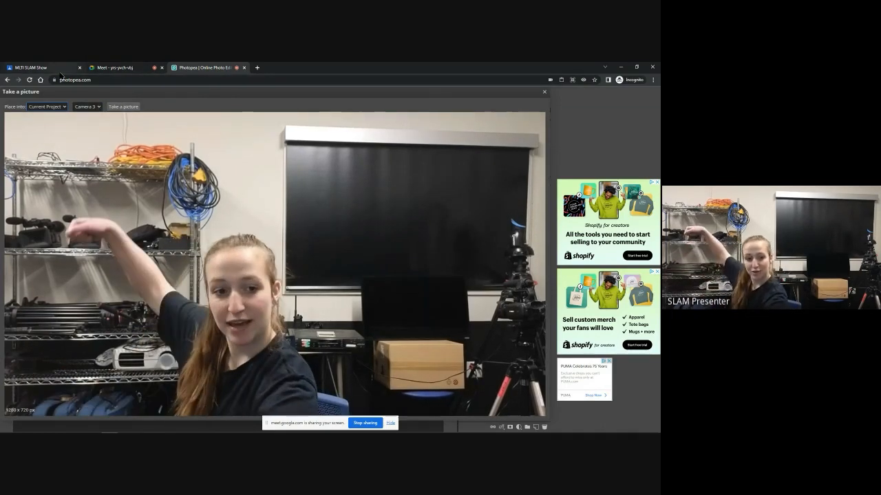
click(112, 107)
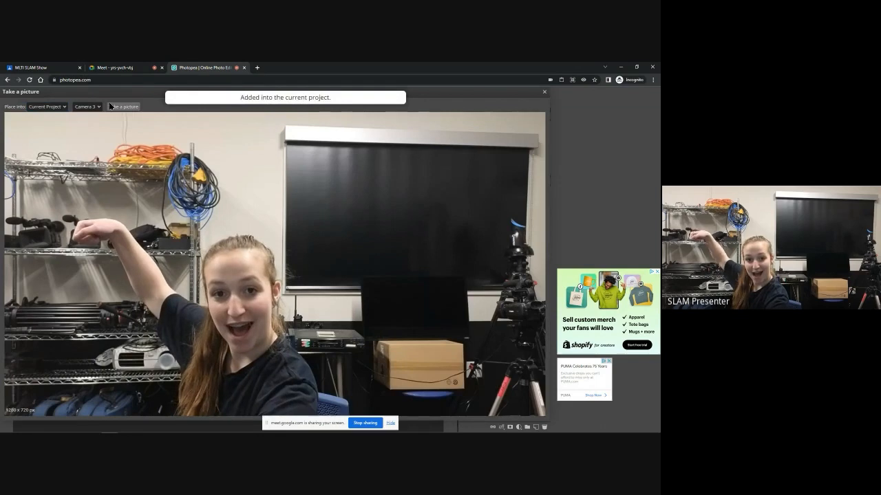
click(544, 92)
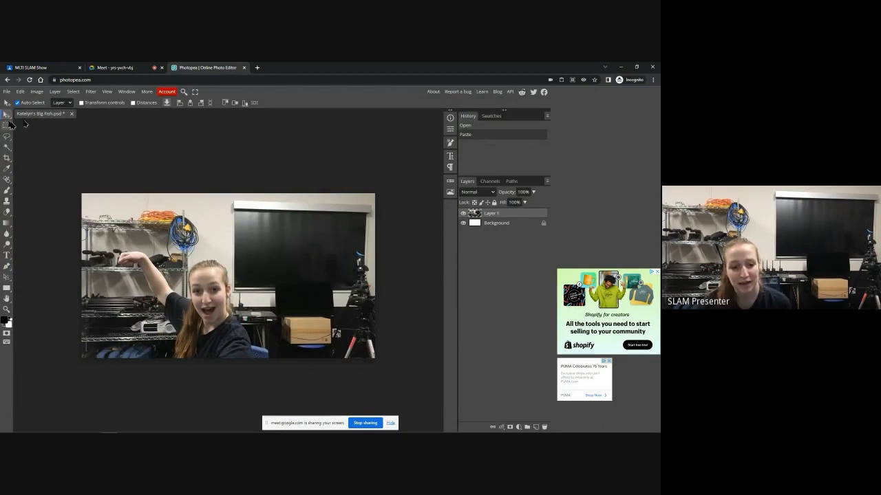
Step: Remove the background from the webcam photo layer so only the person is kept
click(74, 92)
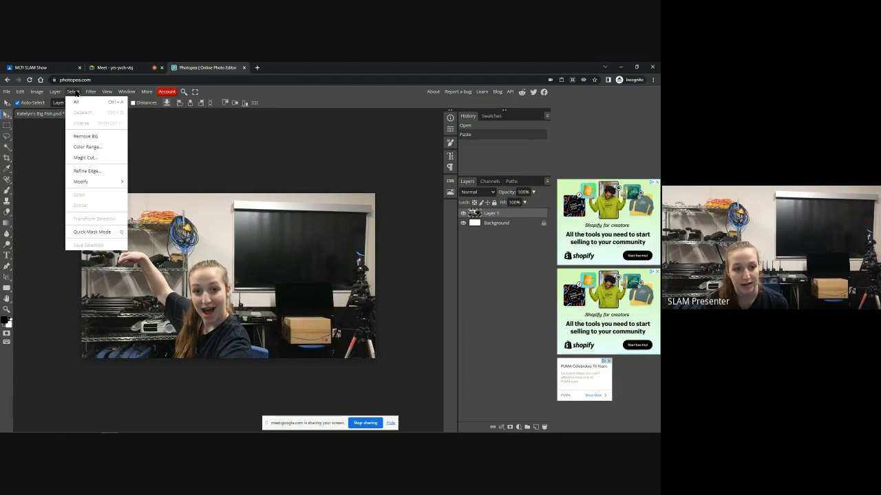
click(86, 136)
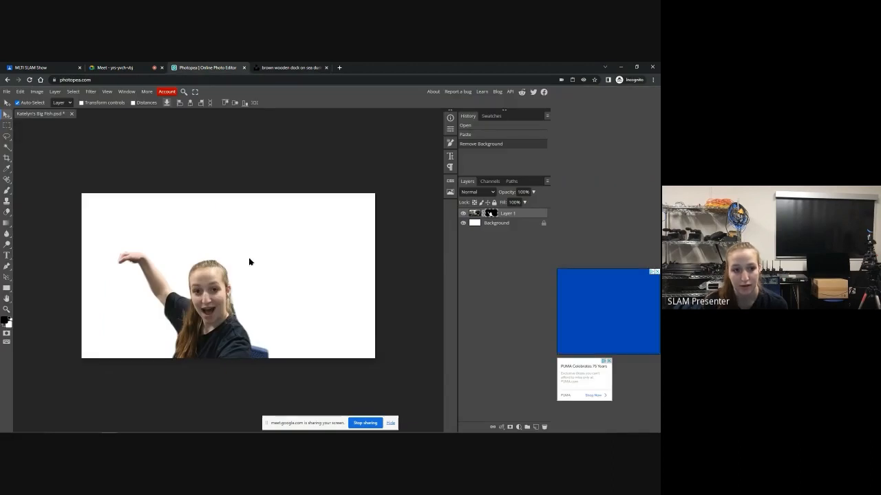
Step: Place the wooden dock photo into the current project from its copied image URL
click(7, 91)
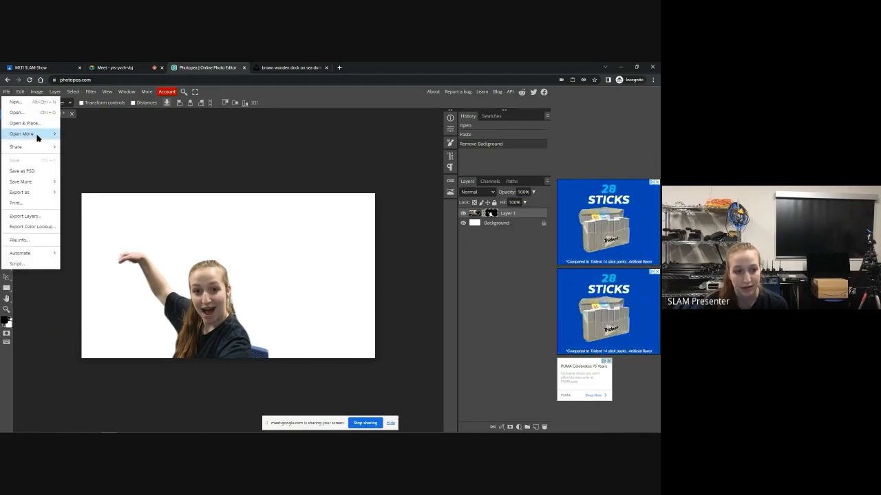
mouse_move(36, 138)
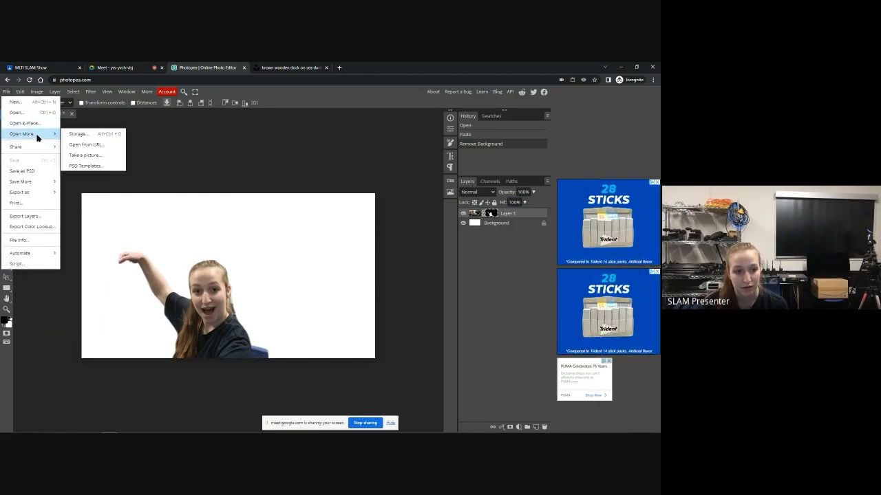
click(86, 145)
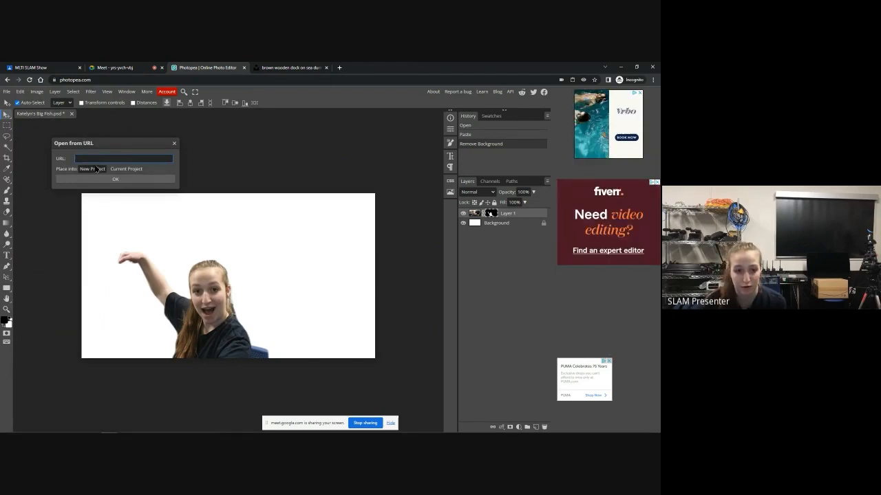
click(128, 169)
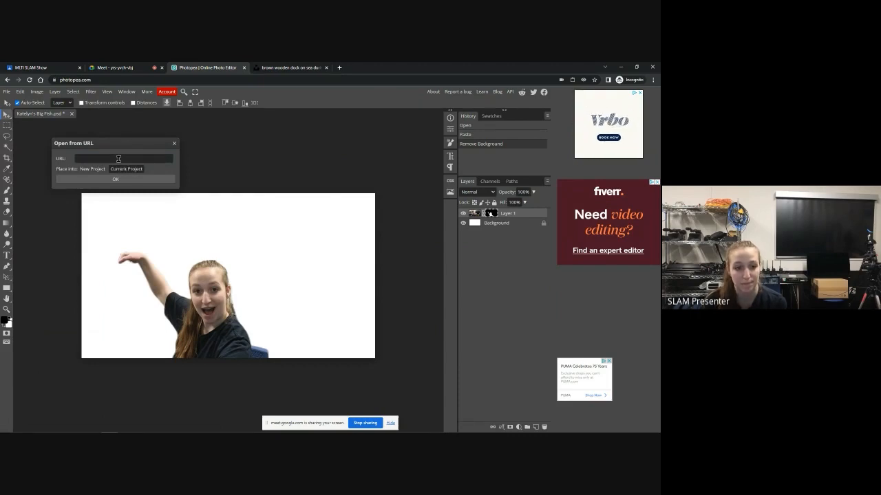
click(117, 156)
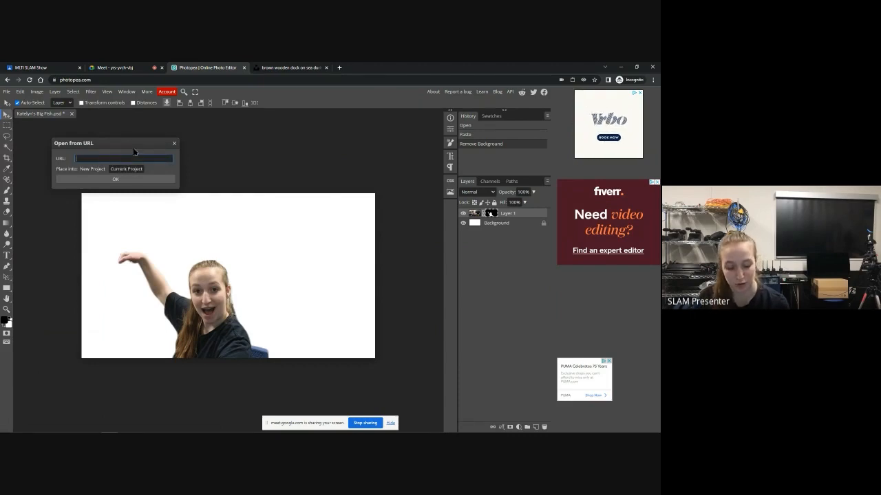
key(ctrl+v)
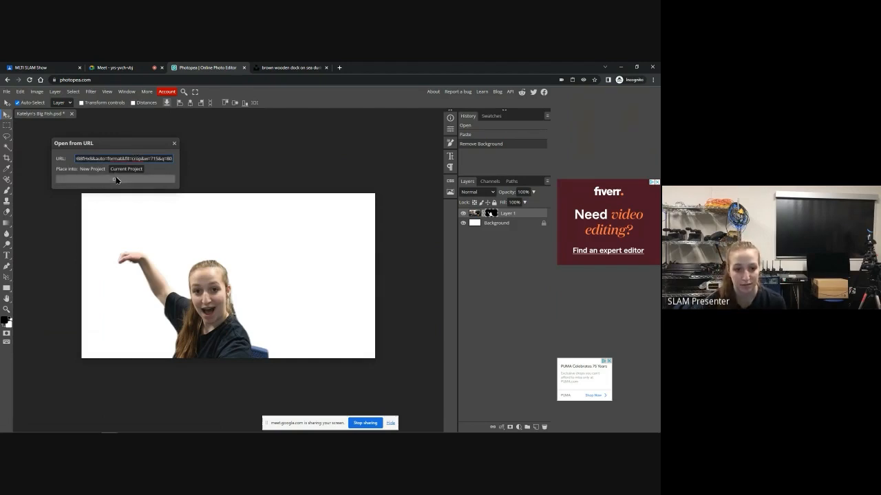
click(116, 180)
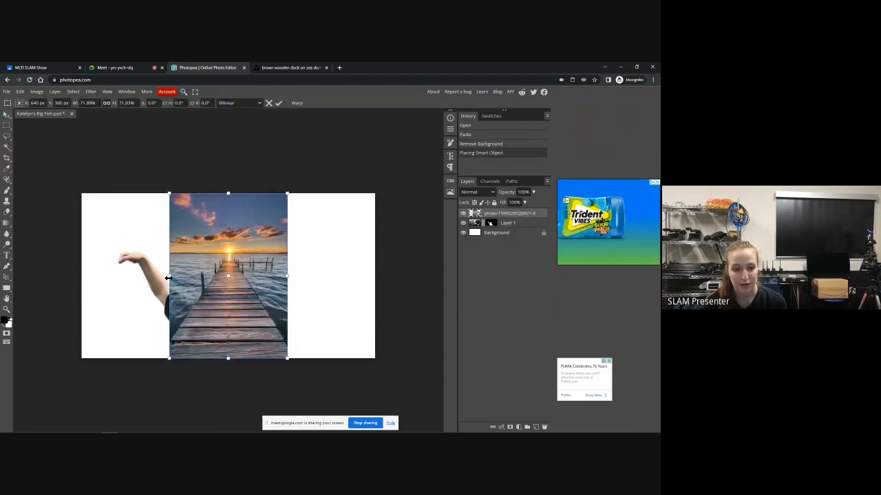
Step: Scale the dock photo to about 179% to span the canvas width and move its layer below the person's layer
drag(169, 278, 81, 286)
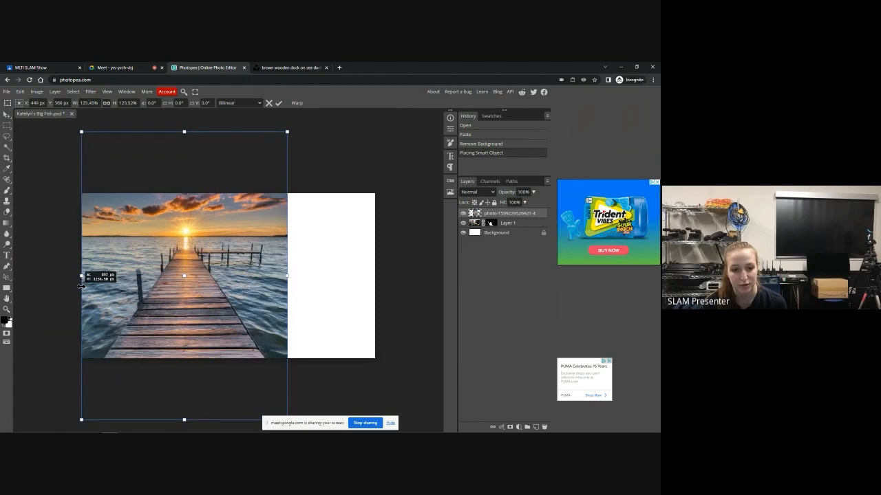
drag(285, 275, 372, 273)
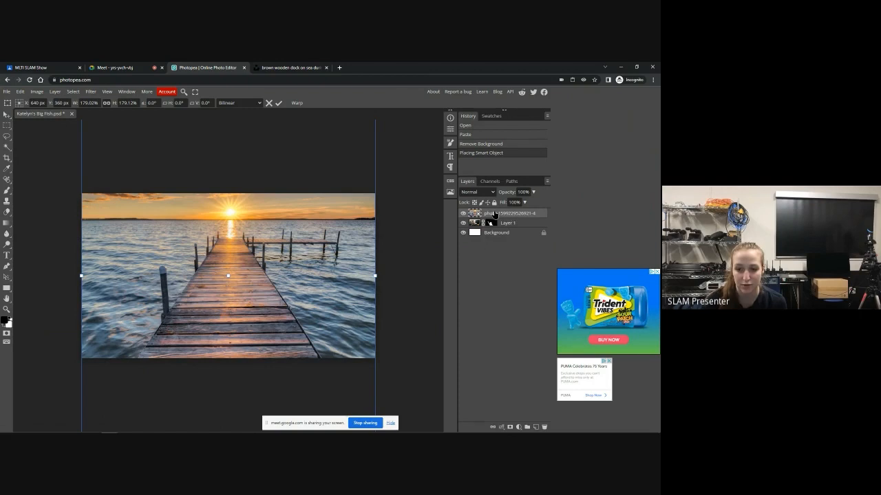
drag(505, 215, 502, 234)
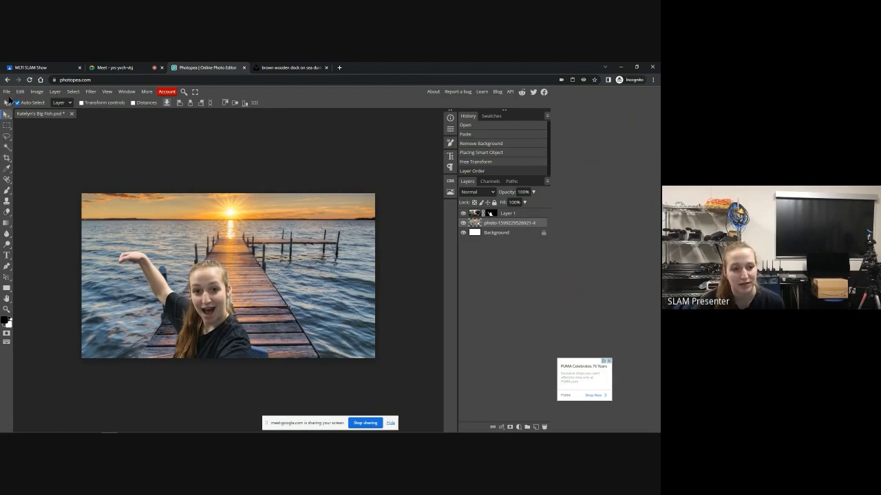
Step: Close the dock photo's browser tab and search Google Images for "fish" in a new tab
click(326, 68)
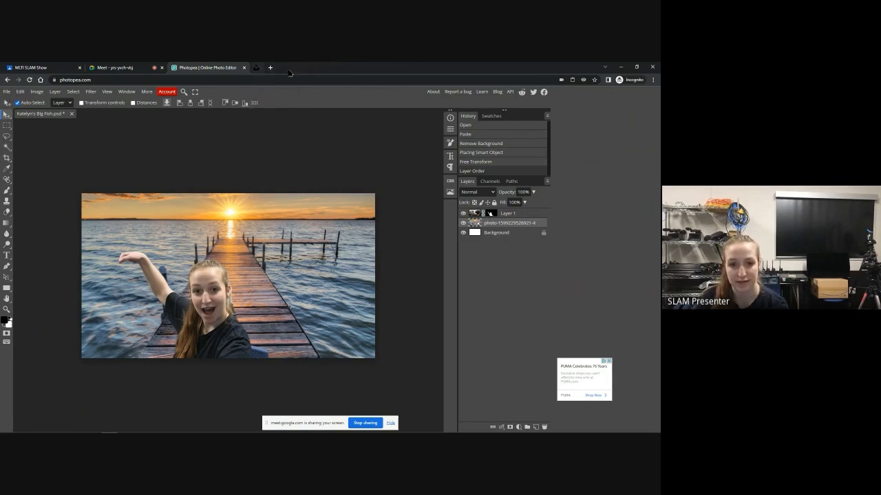
click(258, 68)
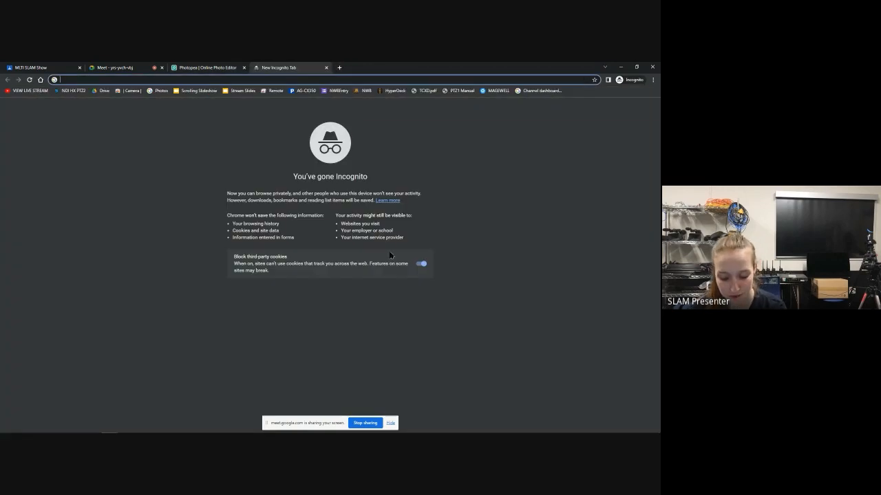
text(google)
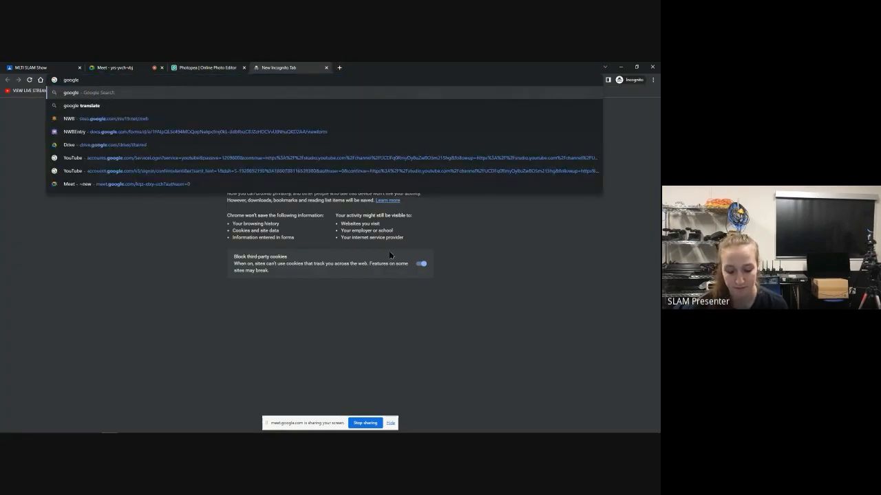
key(Return)
click(84, 173)
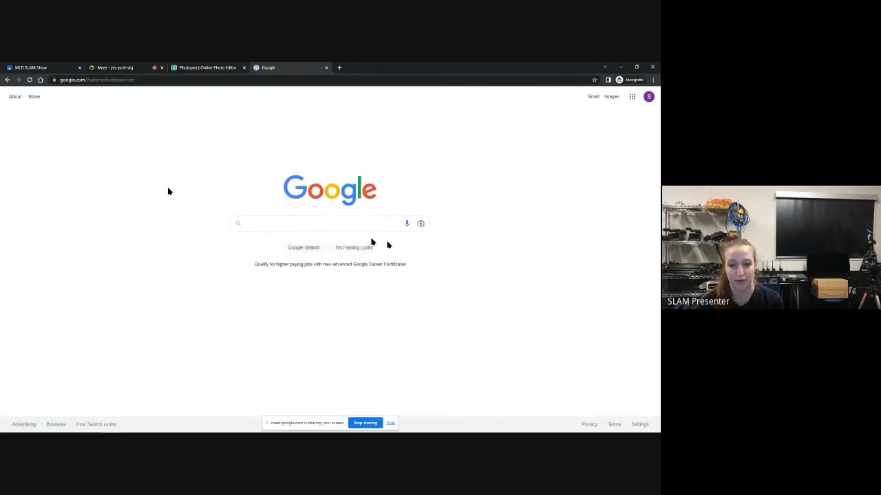
click(612, 98)
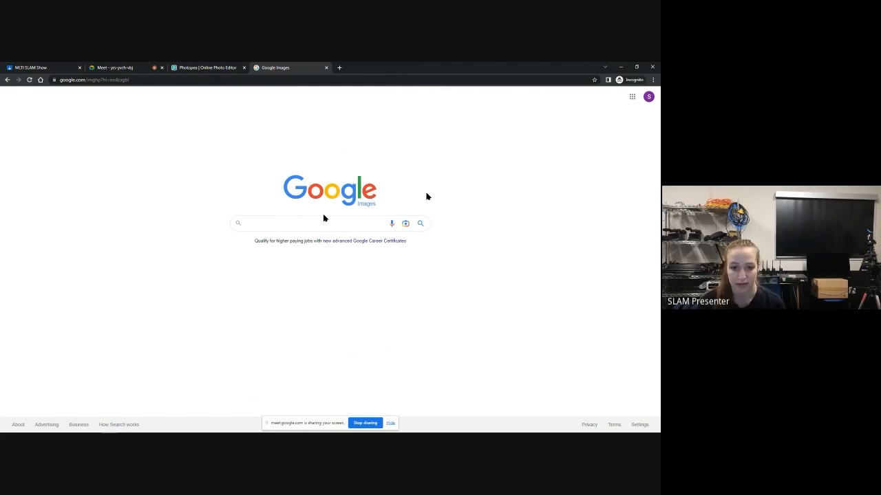
text(fish)
key(Return)
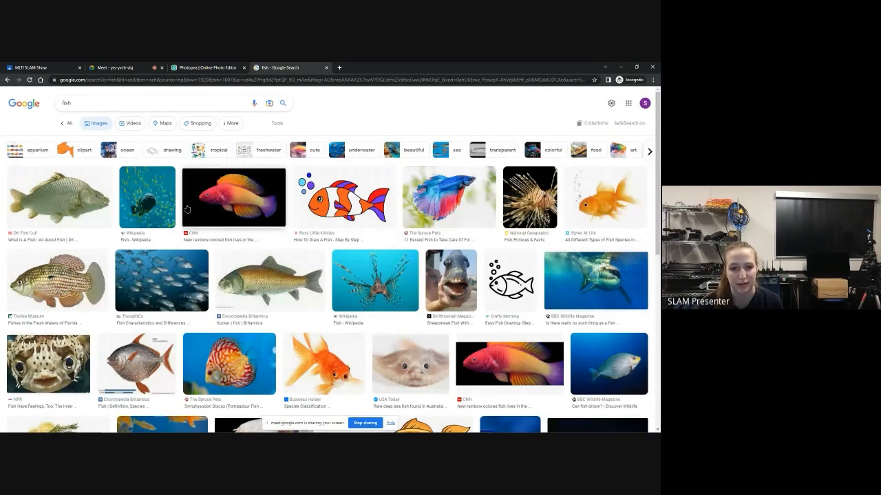
Step: Filter the fish image results by colour to Transparent
click(275, 124)
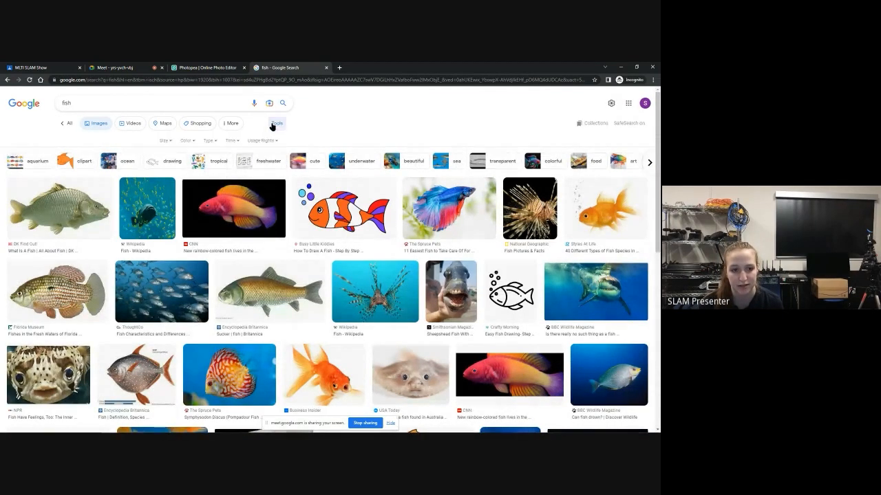
click(193, 142)
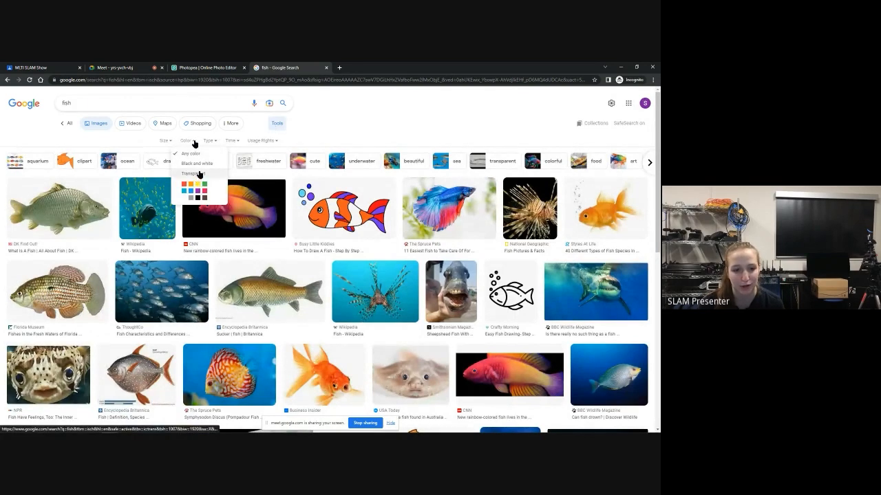
click(199, 173)
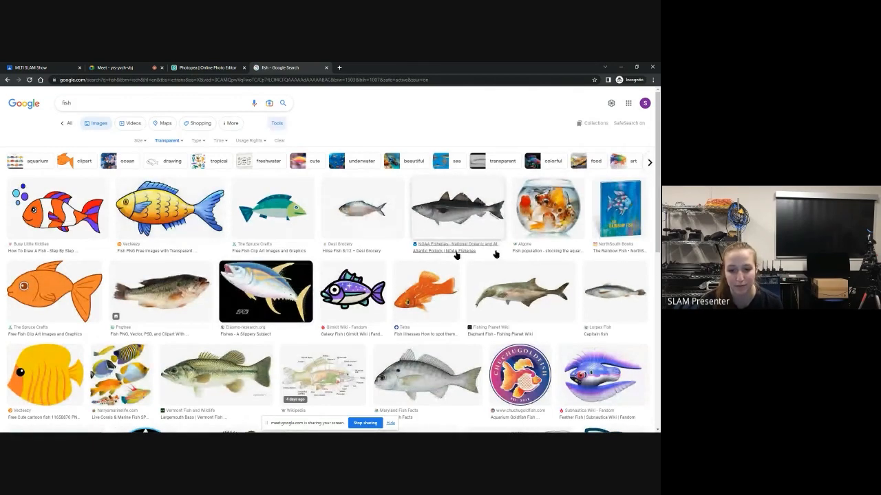
Step: Browse the transparent fish results and copy the image address of the Vermont Fish and Wildlife largemouth bass
scroll(657, 220, down, 2)
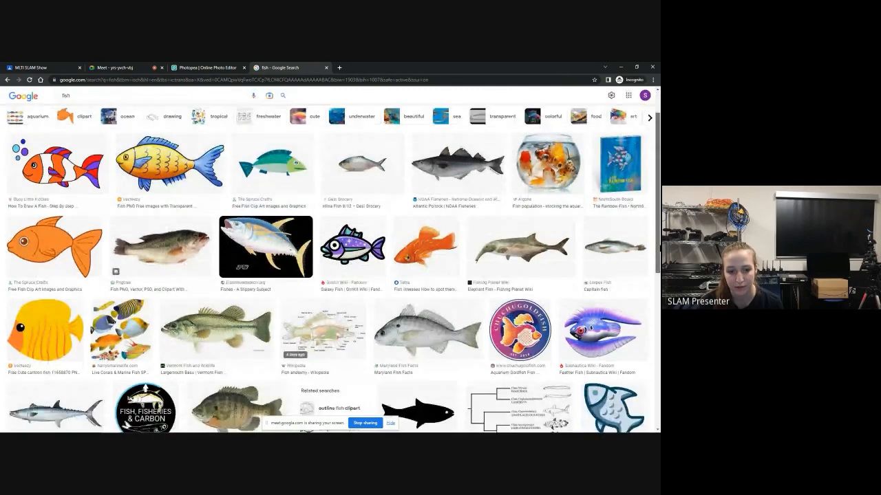
scroll(655, 289, down, 3)
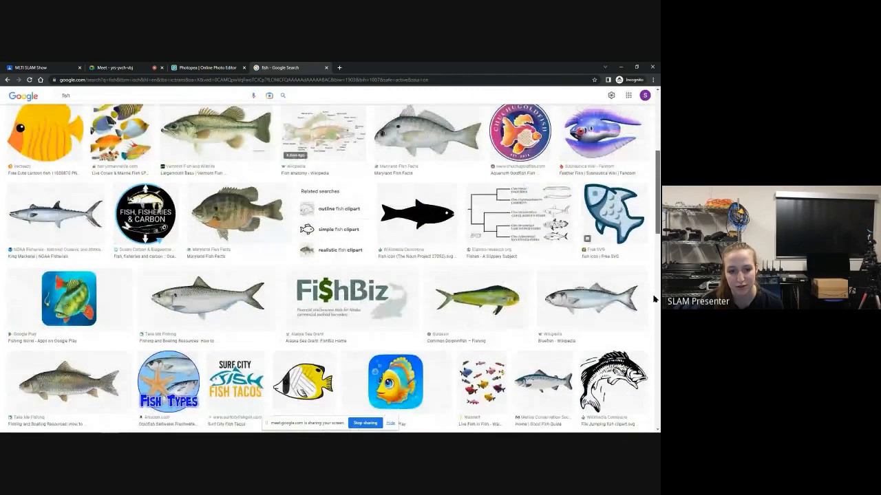
scroll(655, 297, up, 1)
scroll(656, 297, up, 2)
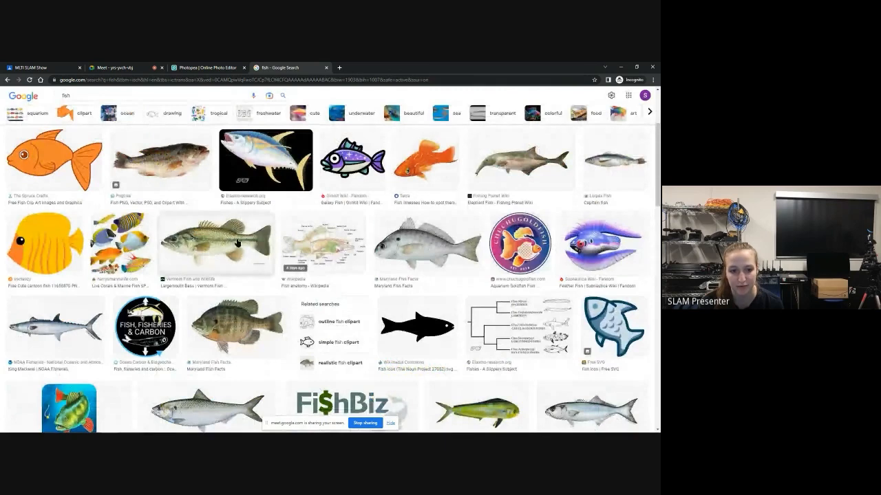
click(236, 243)
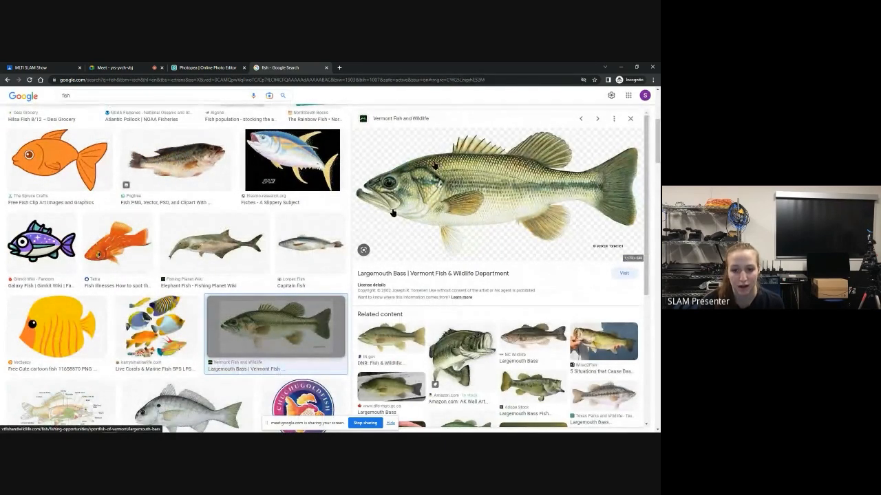
right_click(463, 168)
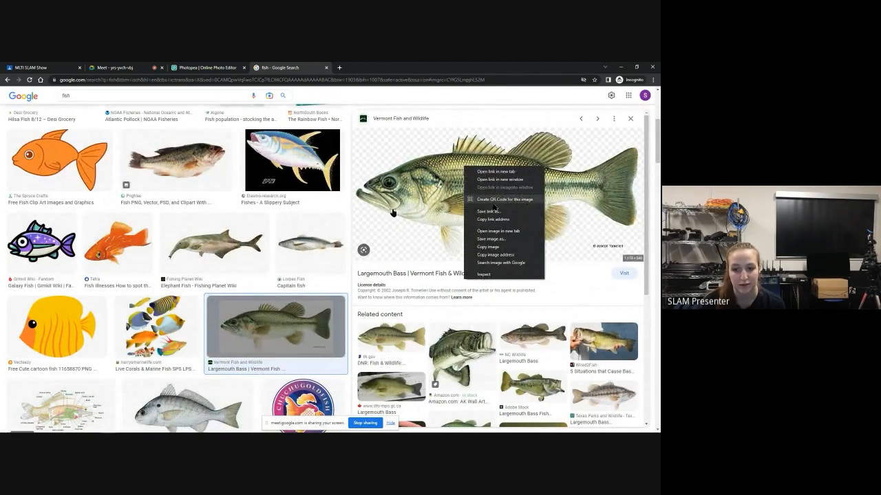
click(507, 255)
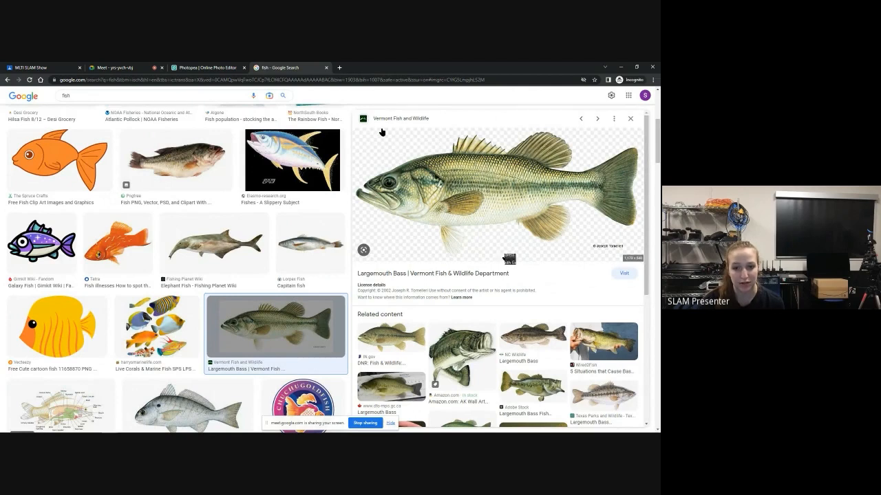
drag(421, 141, 455, 179)
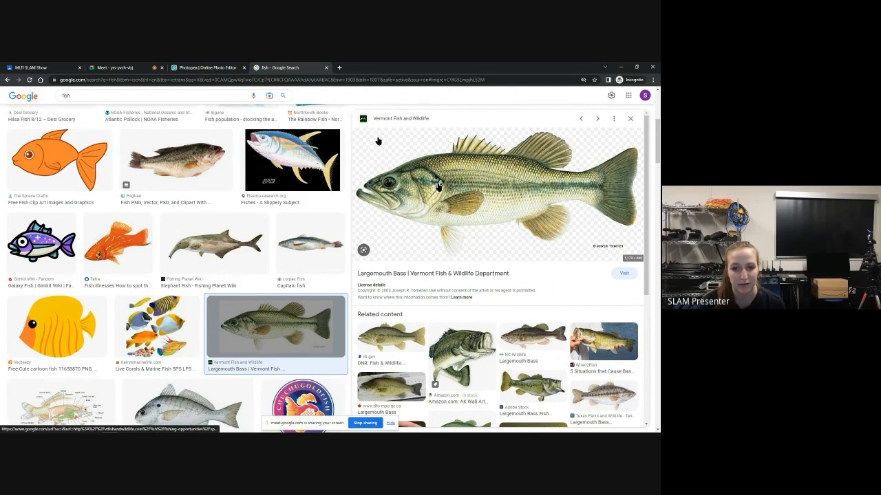
drag(378, 142, 421, 179)
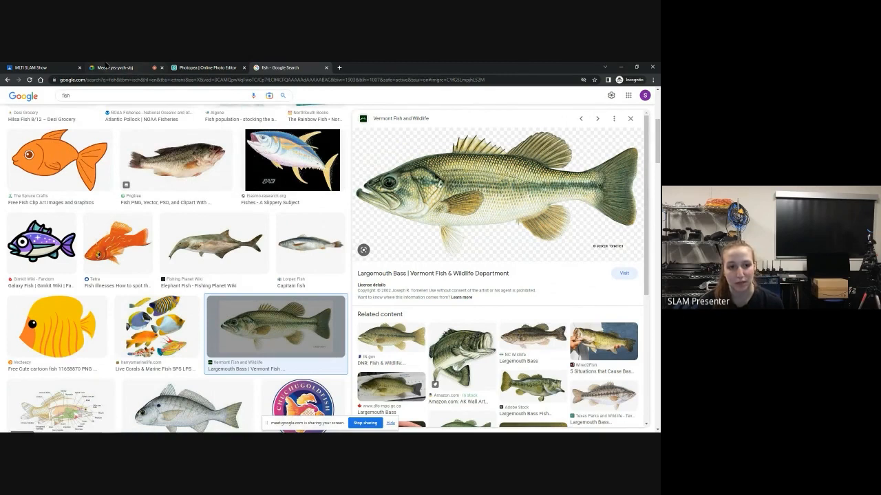
Step: Switch to Photopea and place the largemouth bass image into the current project from its copied URL
click(196, 67)
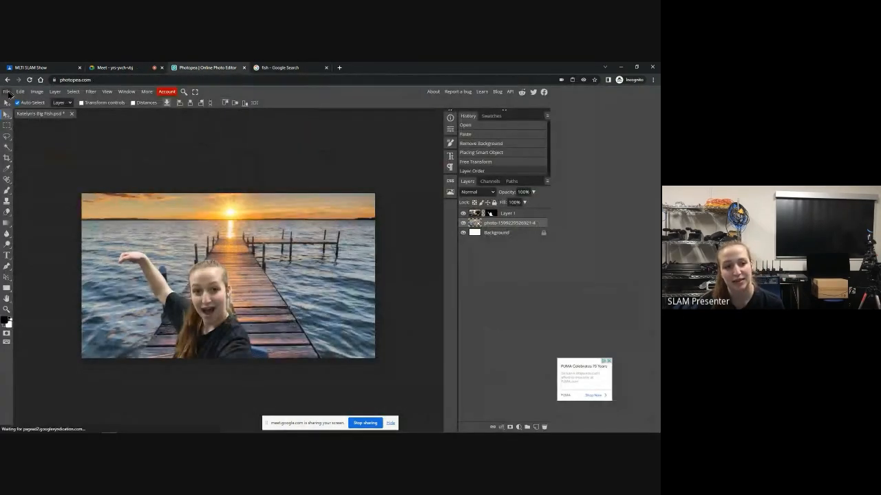
click(7, 92)
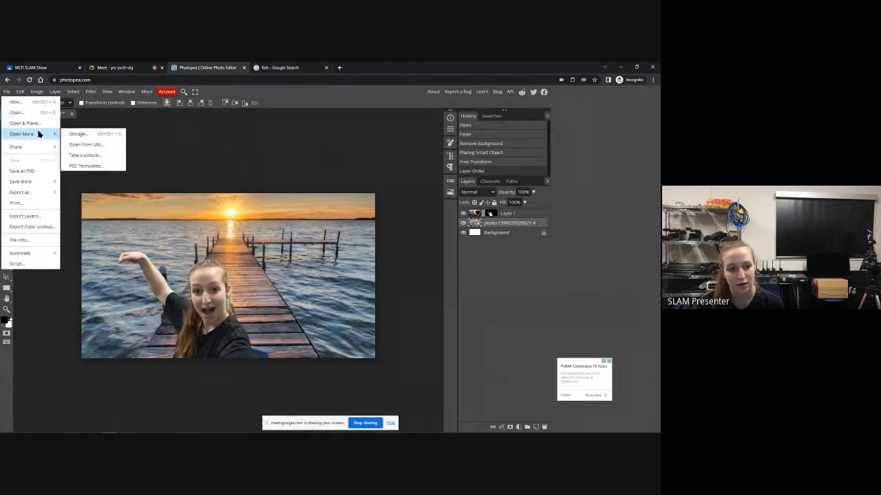
mouse_move(40, 135)
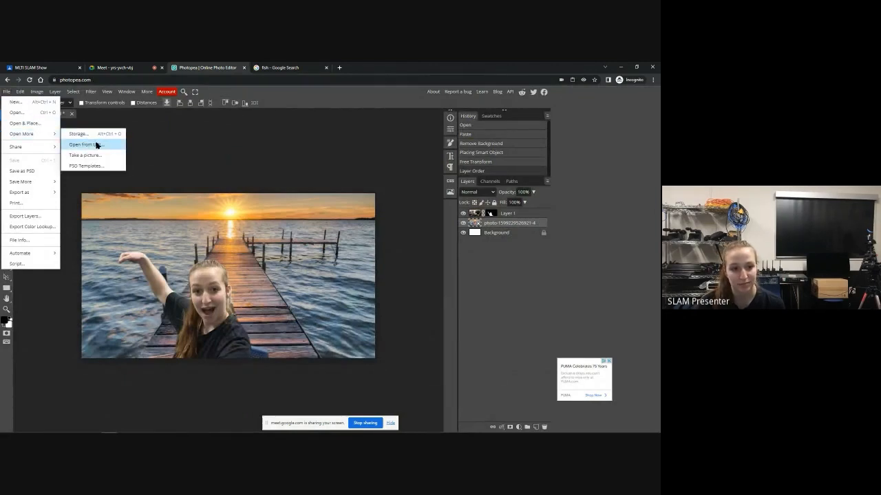
click(97, 146)
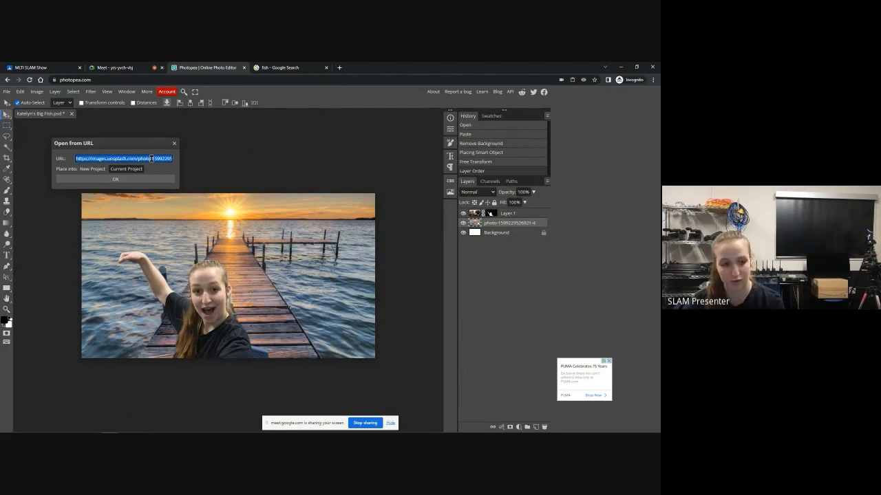
key(ctrl+v)
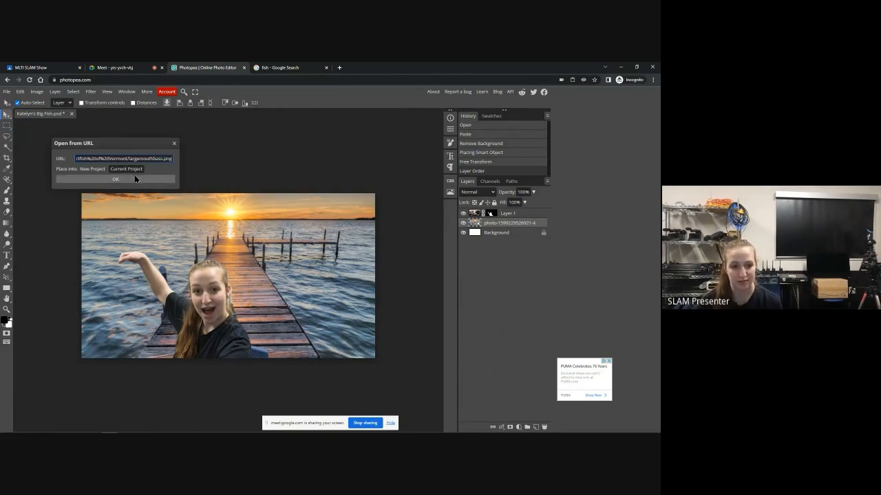
click(141, 178)
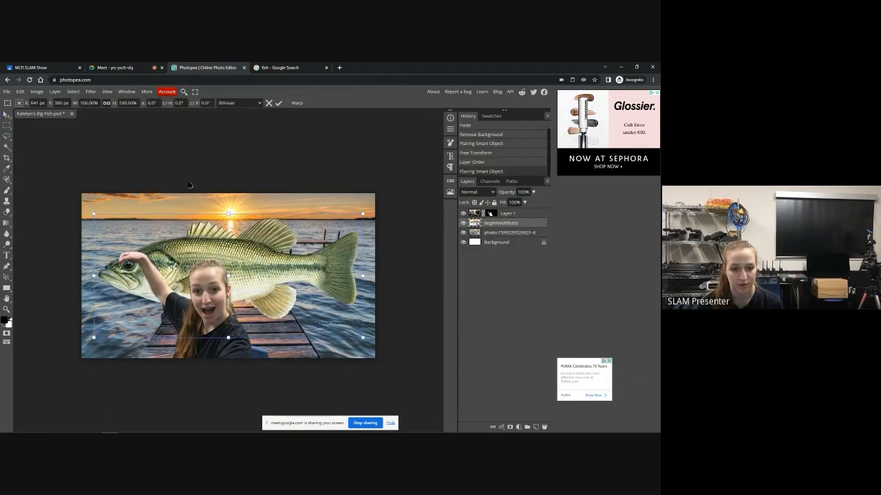
Step: Scale the largemouth bass to about 36% and rotate it about 88° so it hangs head-up from the person's raised hand
drag(181, 246, 170, 219)
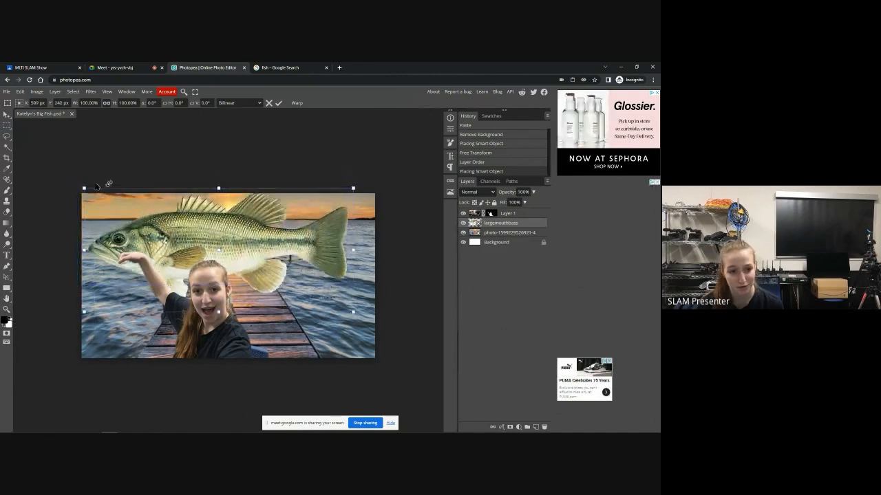
drag(84, 189, 243, 256)
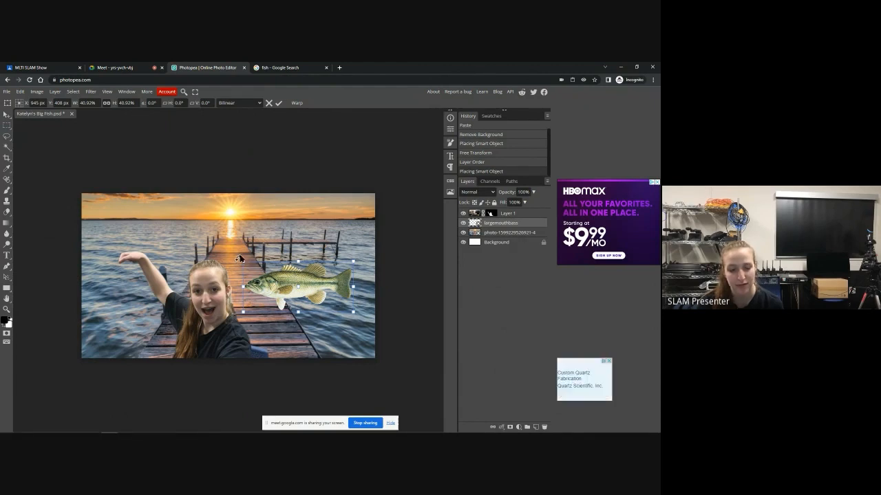
drag(238, 256, 128, 291)
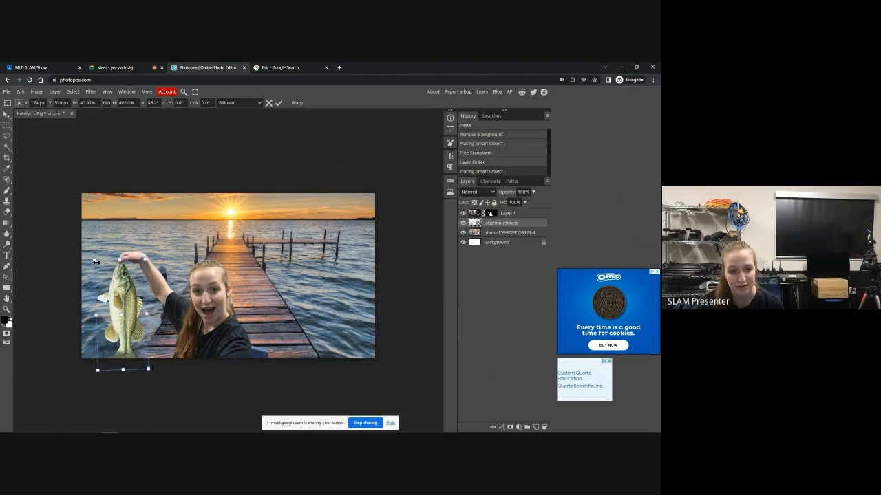
drag(95, 260, 102, 269)
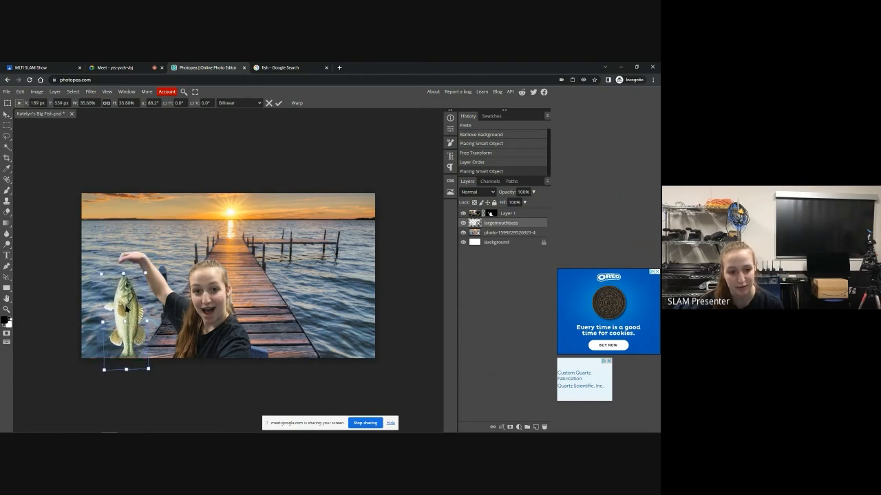
drag(126, 304, 123, 280)
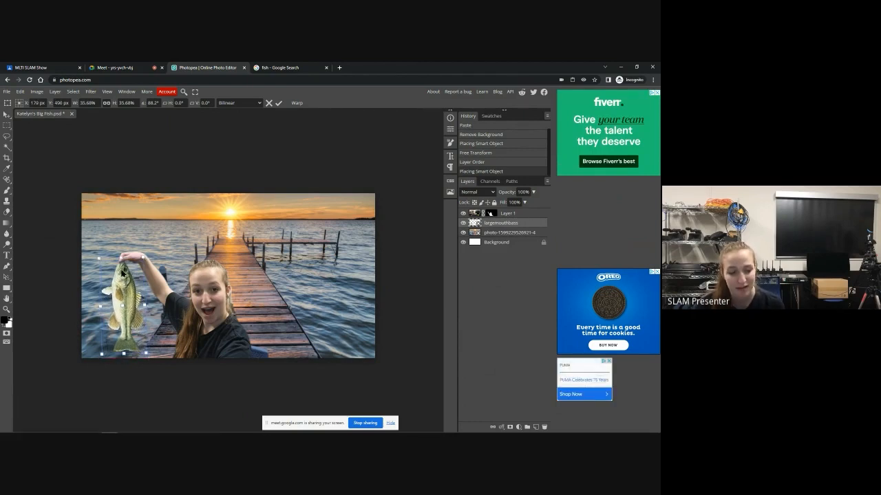
Step: Flip the largemouth bass horizontally and nudge it so its mouth sits at the person's fingers
right_click(127, 284)
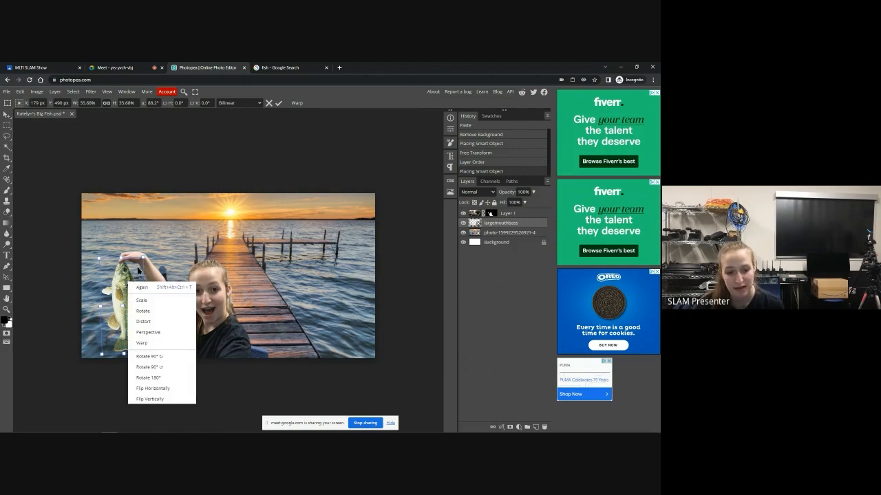
click(165, 390)
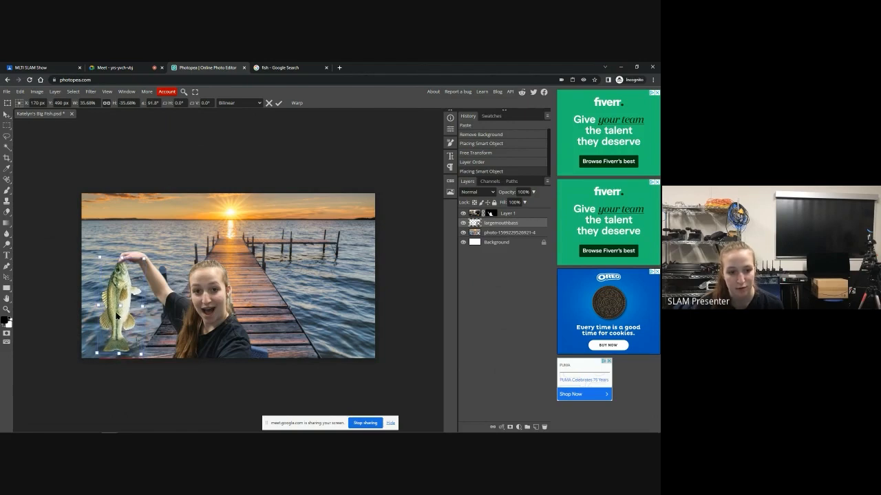
drag(117, 315, 115, 318)
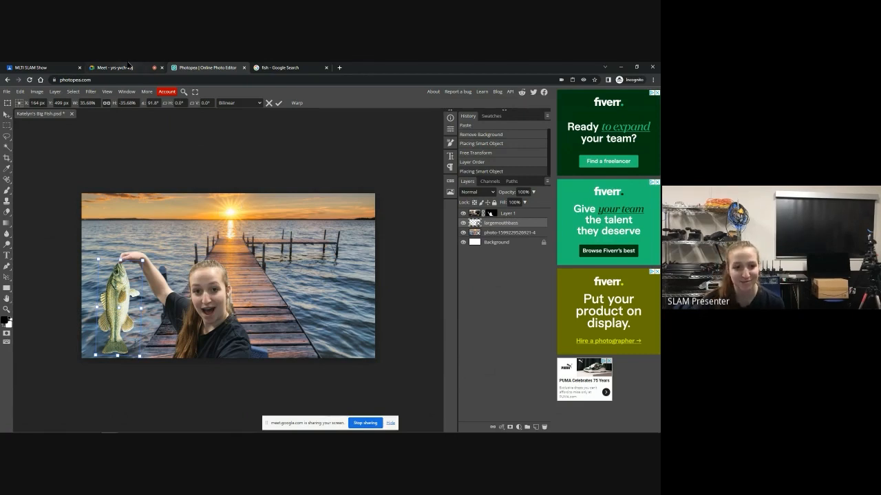
Step: Switch to the Google Meet call, mute the microphone and turn off the camera
click(153, 67)
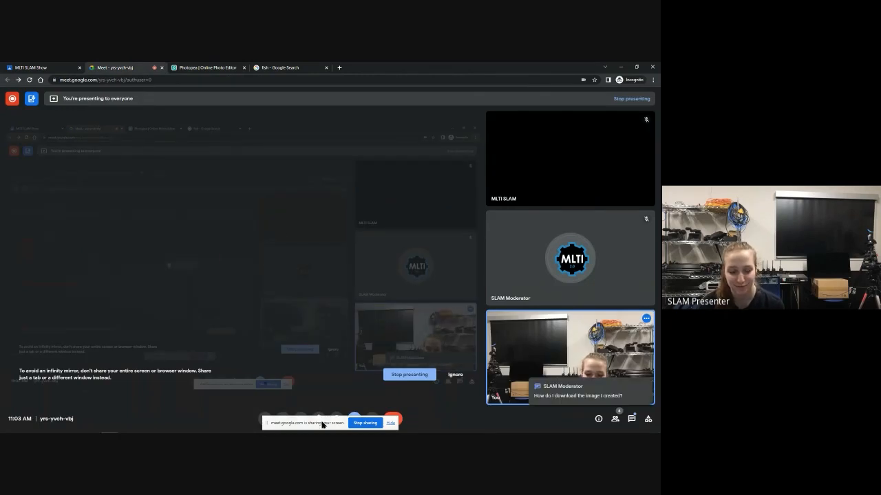
click(266, 418)
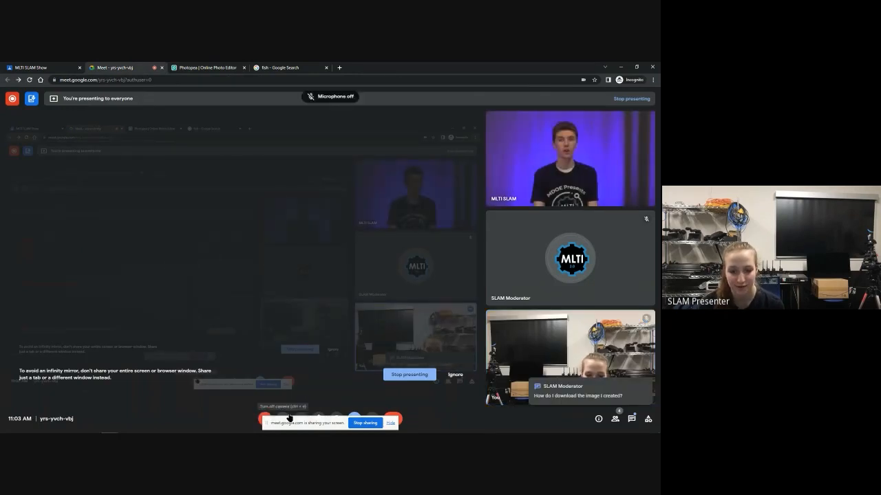
click(282, 418)
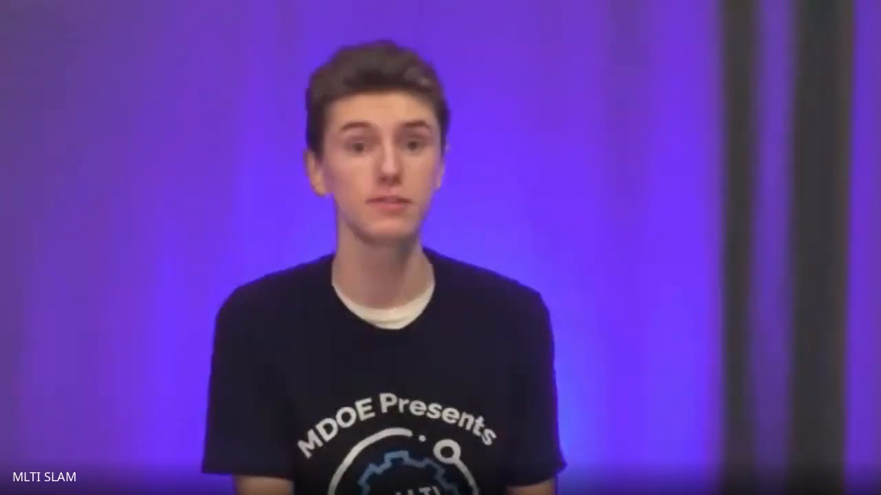